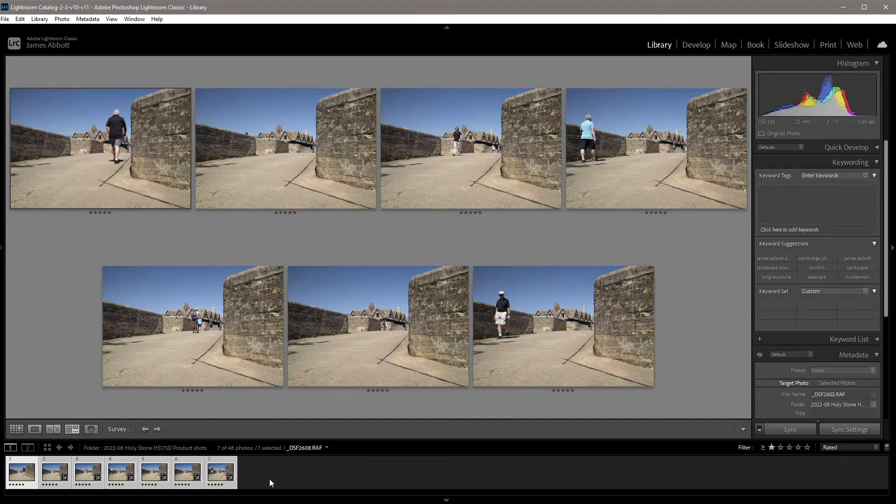
- Adjust the first photo's develop settings to Tint +21, Highlights -50, Shadows +30, Whites +30 and Blacks +20
key(ctrl+d)
click(21, 475)
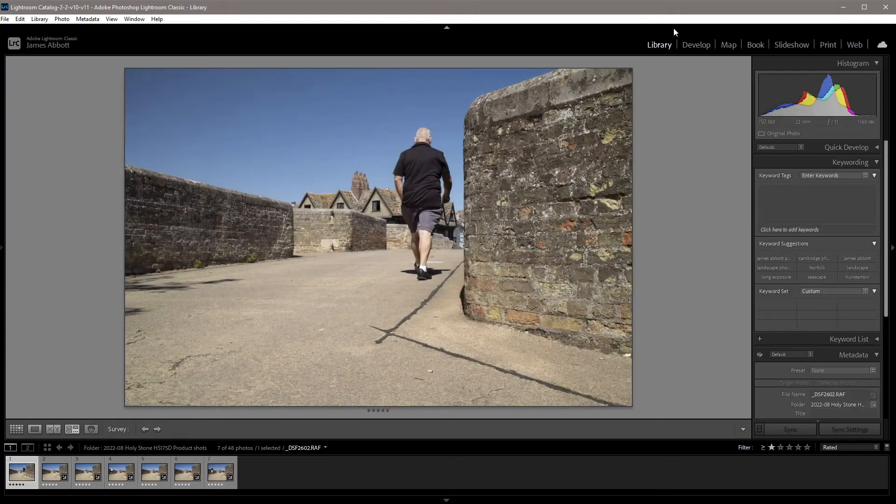
click(699, 46)
drag(886, 178, 886, 198)
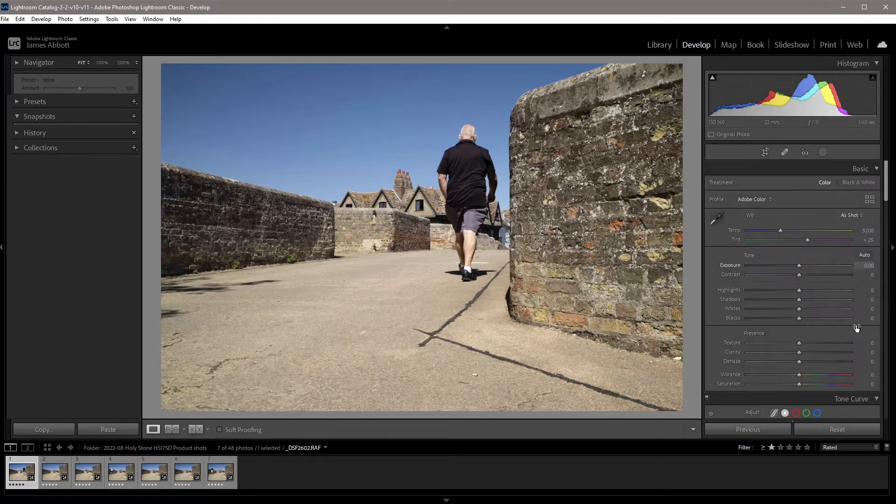
drag(799, 290, 809, 319)
drag(805, 241, 803, 242)
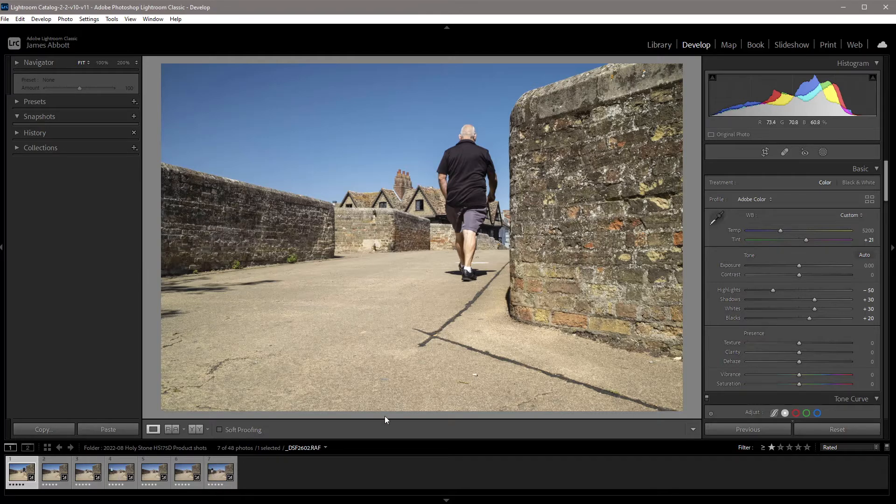
- Synchronize all of the first photo's settings to all seven photos and match their total exposures
shift+click(216, 474)
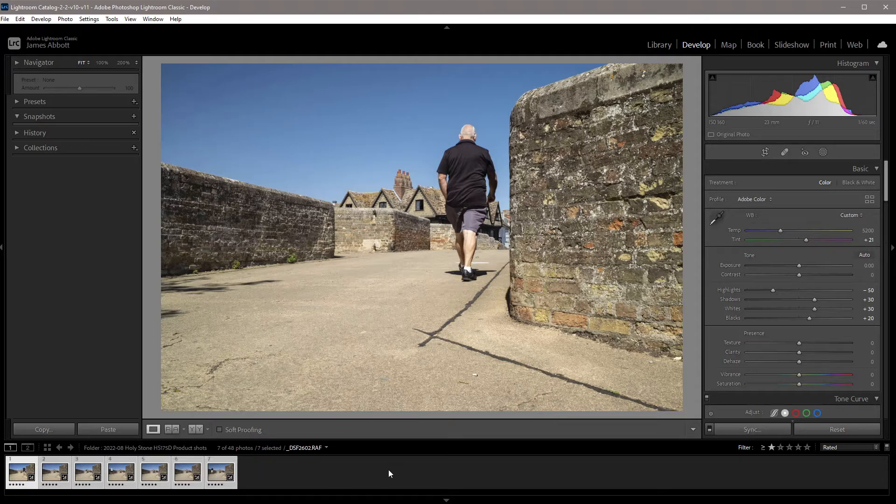
click(752, 429)
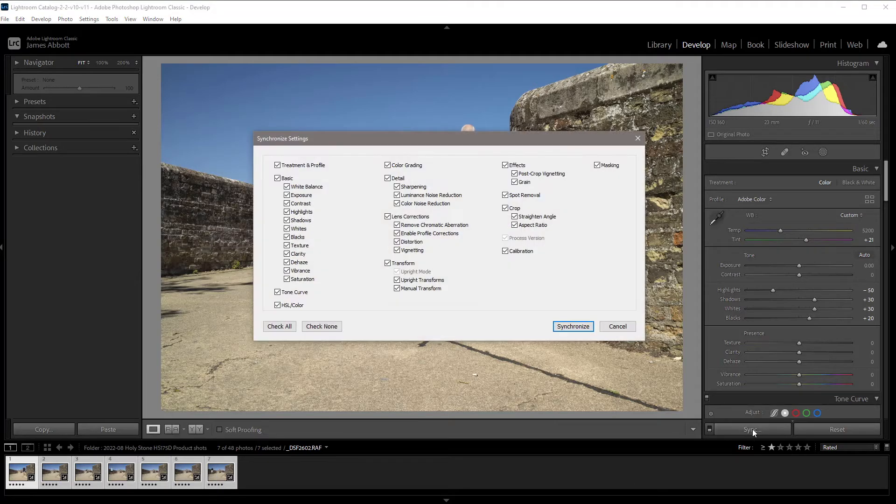
click(282, 329)
click(577, 330)
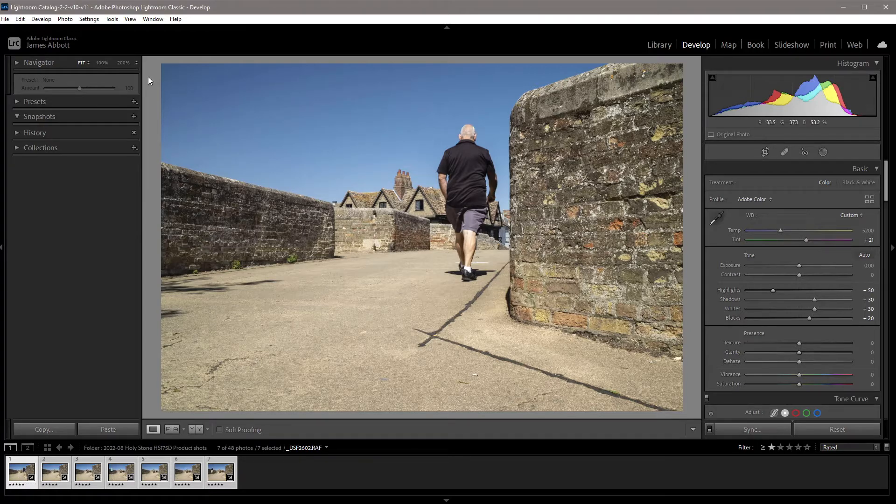
click(89, 20)
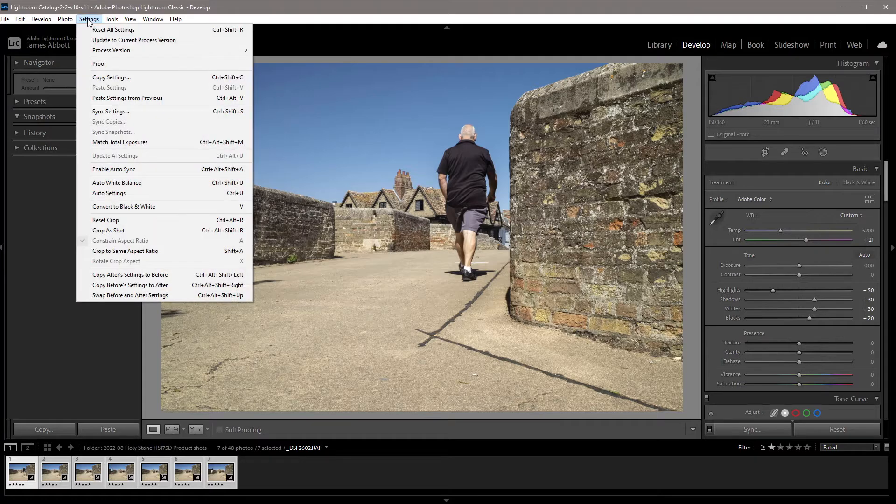
click(120, 142)
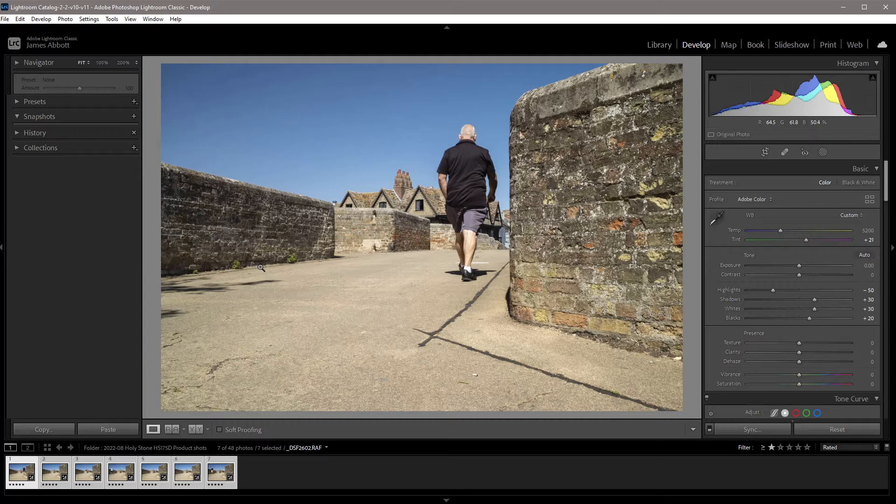
- Set up an export of the seven photos into a Desktop subfolder named People Merge
key(ctrl+shift+e)
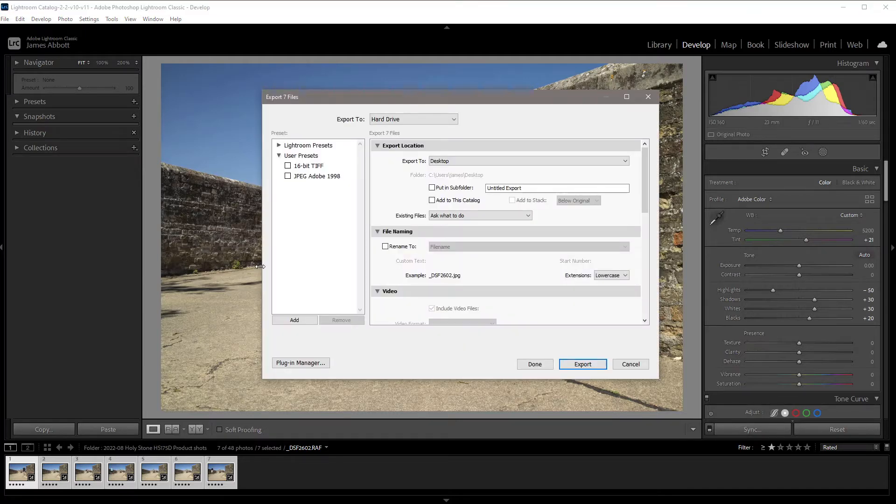
click(432, 188)
click(528, 188)
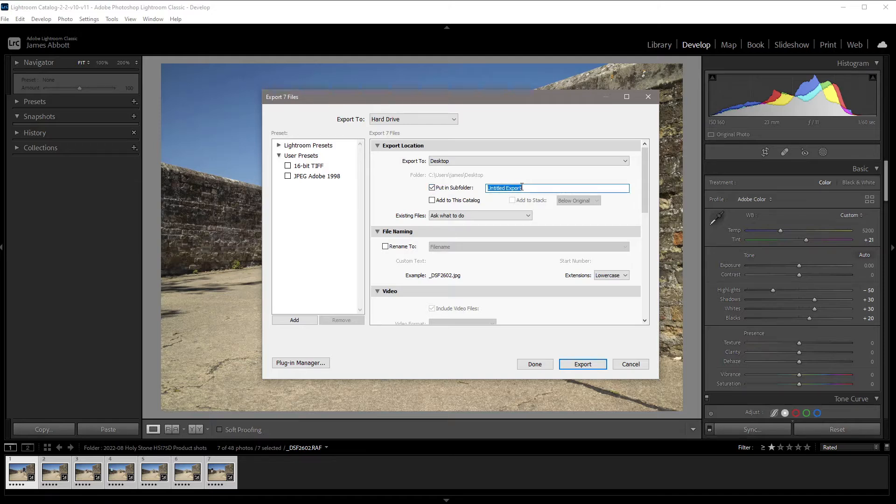
text(People Merge)
- Set the after-export action to Do nothing and export the seven photos
scroll(640, 181, down, 5)
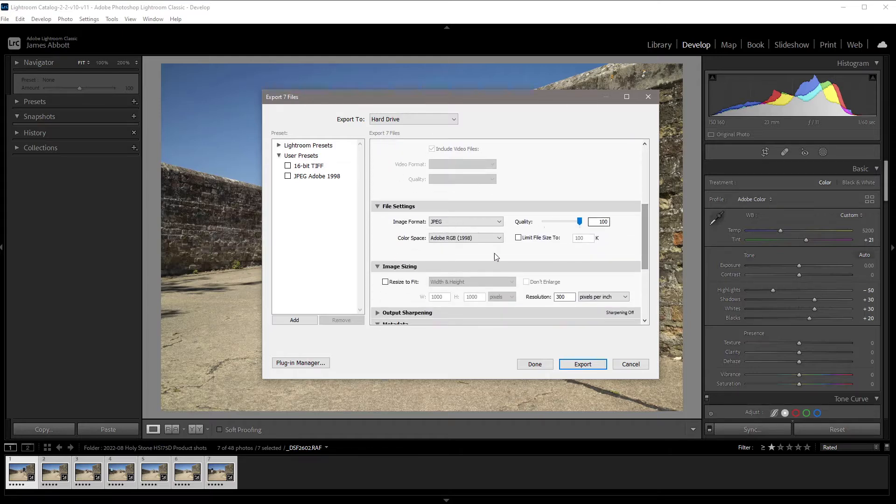
drag(644, 232, 644, 286)
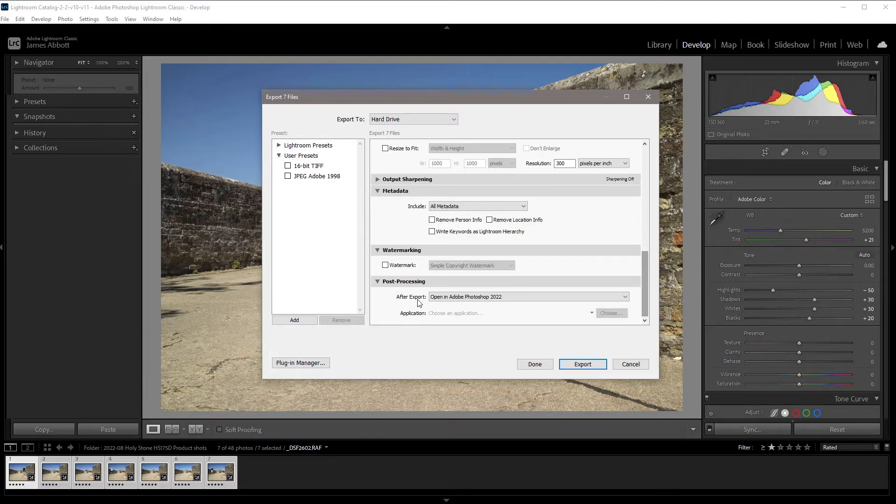
click(451, 298)
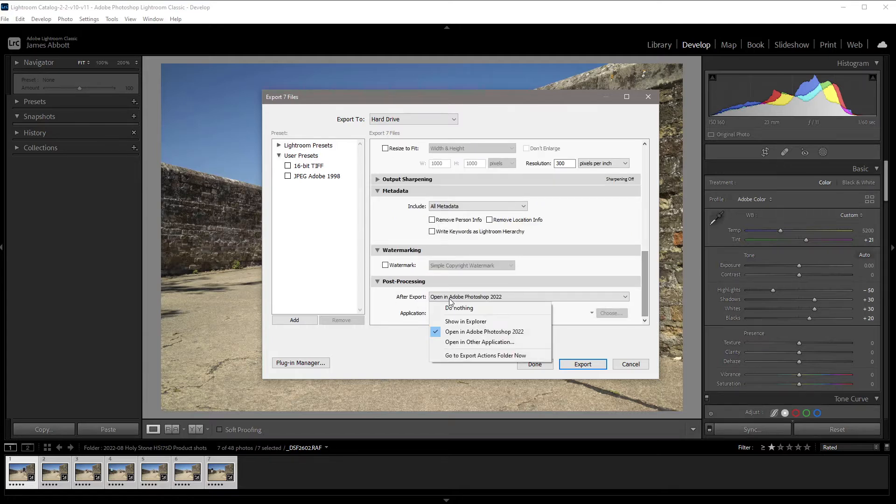
click(460, 308)
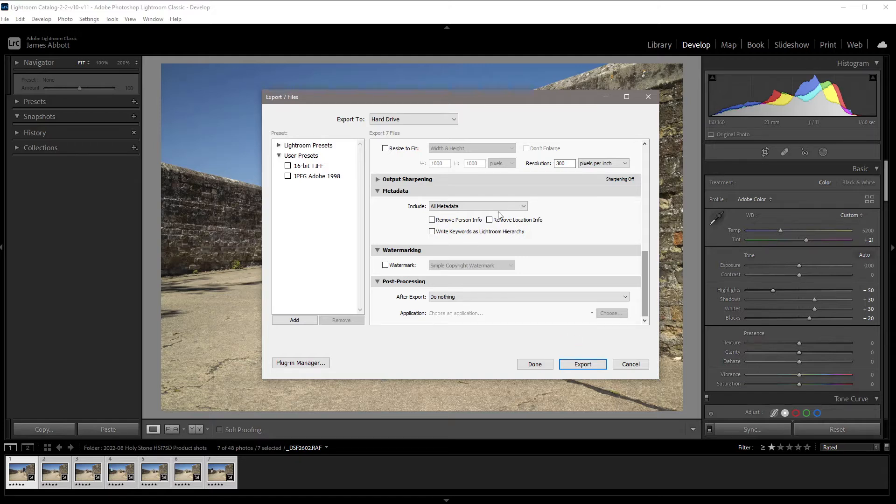
click(583, 364)
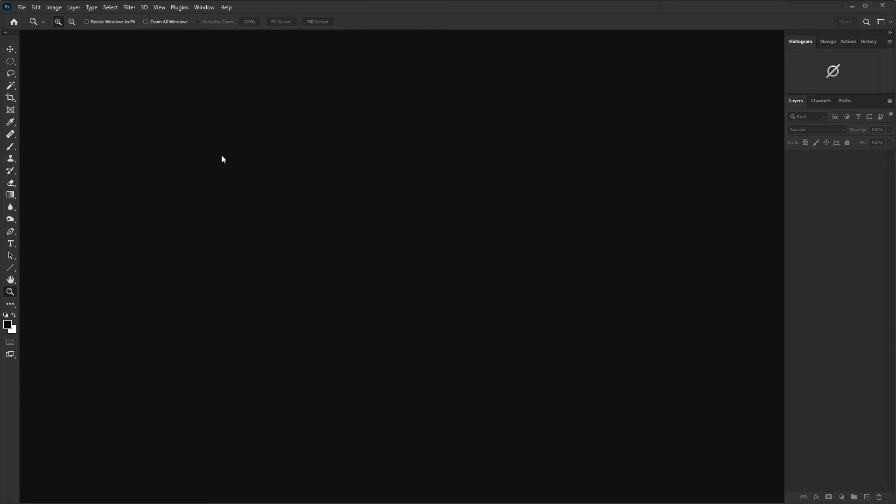
- In Photoshop, start the Statistics script and choose Median as the stack mode
click(21, 7)
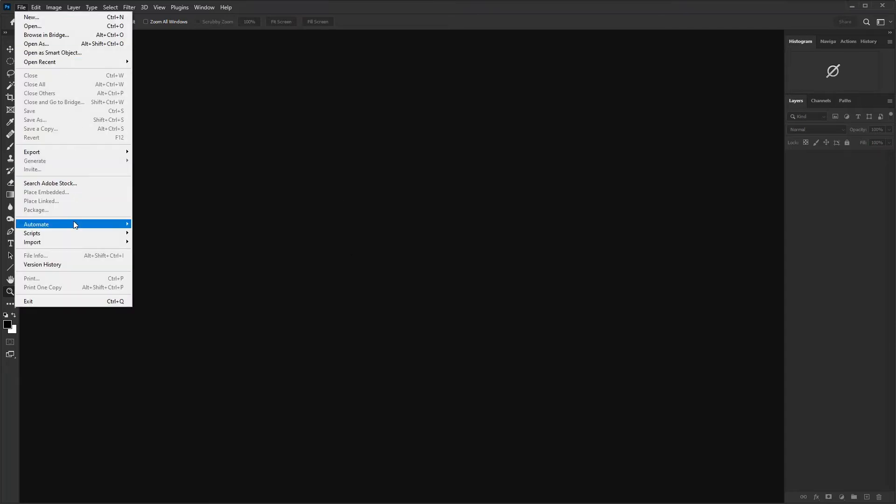
mouse_move(73, 237)
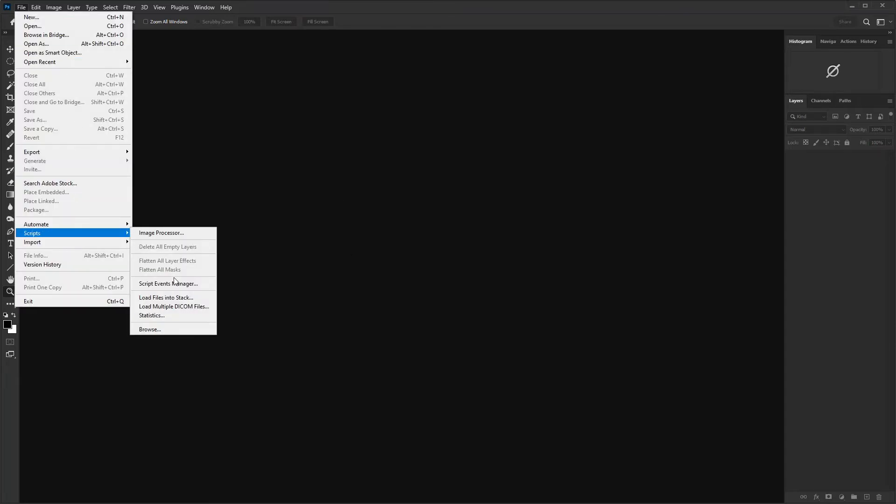
click(169, 316)
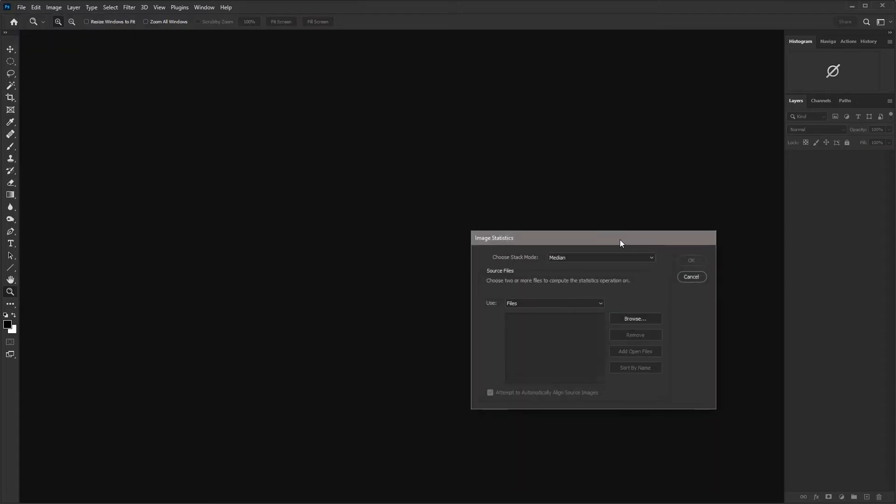
drag(614, 239, 433, 183)
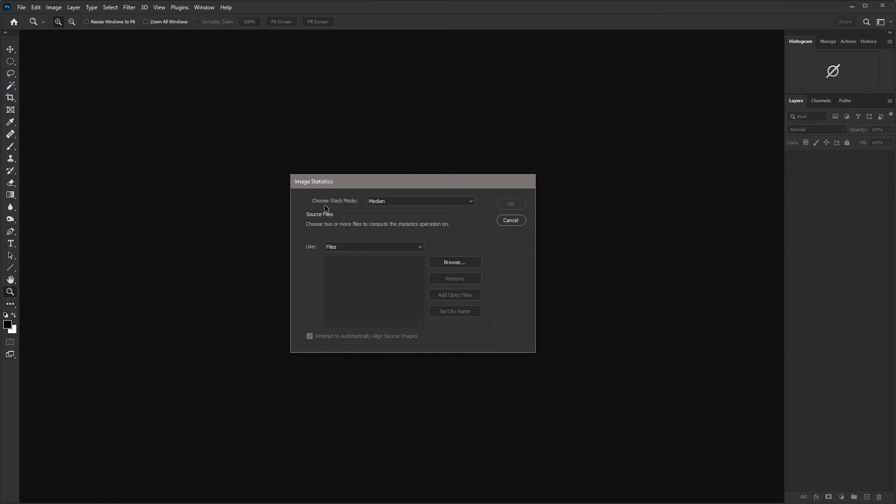
click(471, 205)
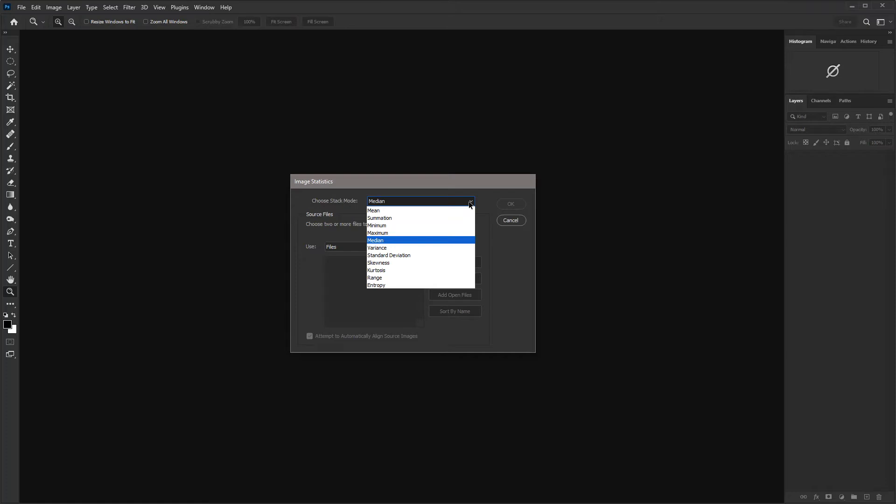
click(433, 240)
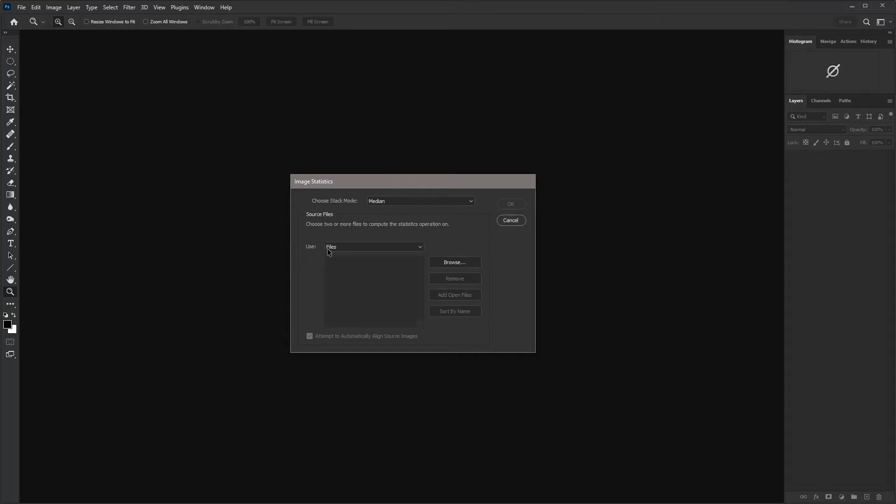
- Use the People Merge folder on the Desktop as the source and run the image statistics merge
click(421, 251)
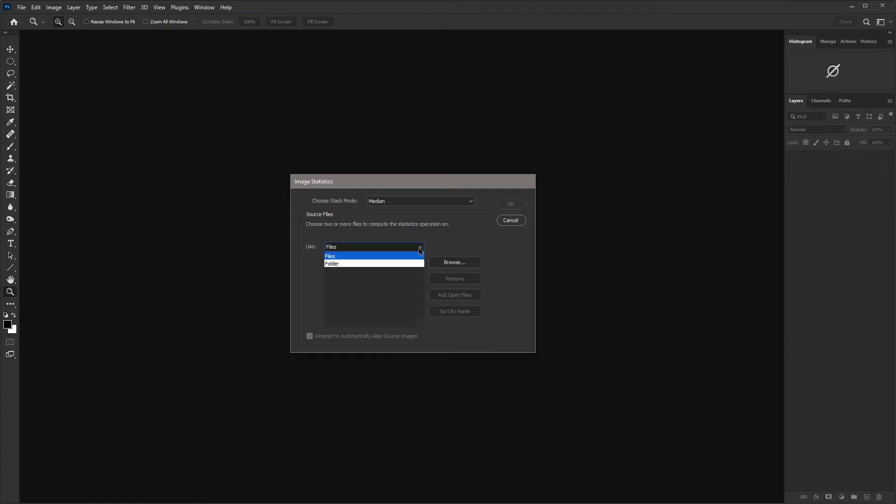
click(405, 264)
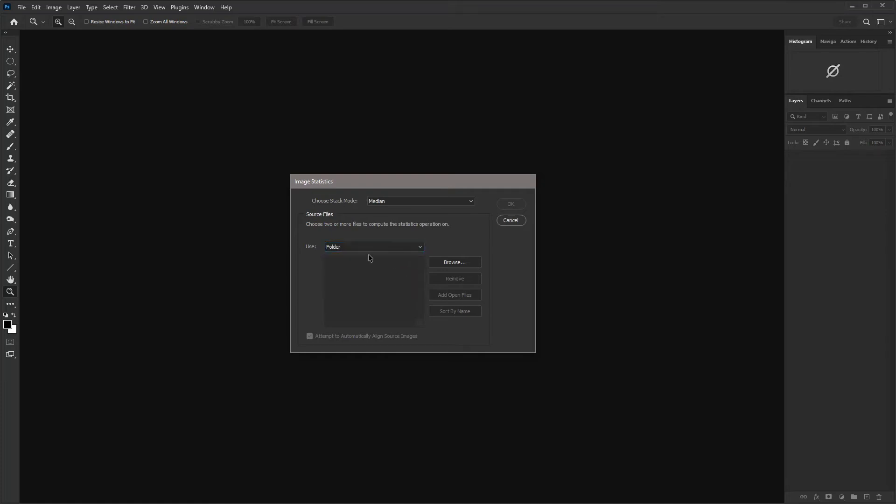
click(448, 265)
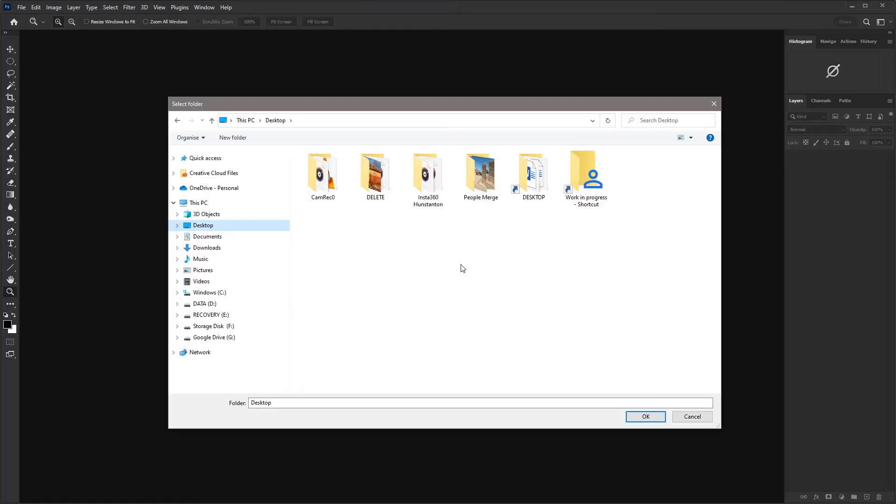
click(480, 177)
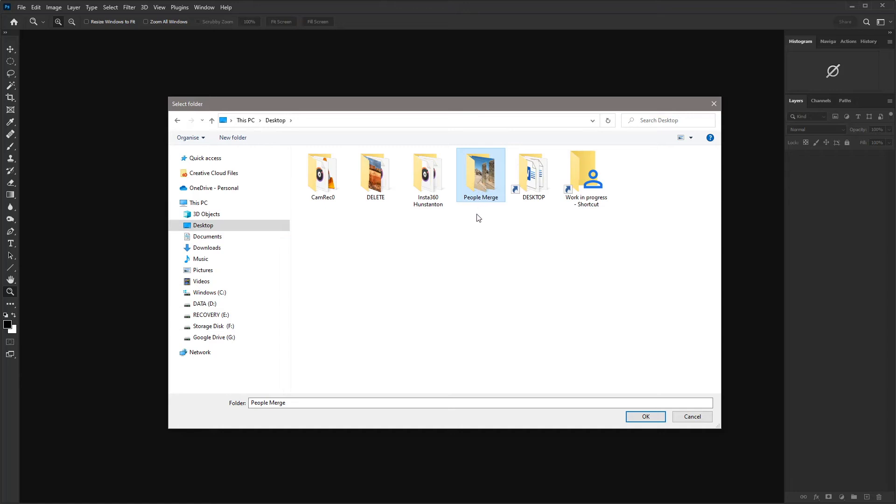
click(647, 417)
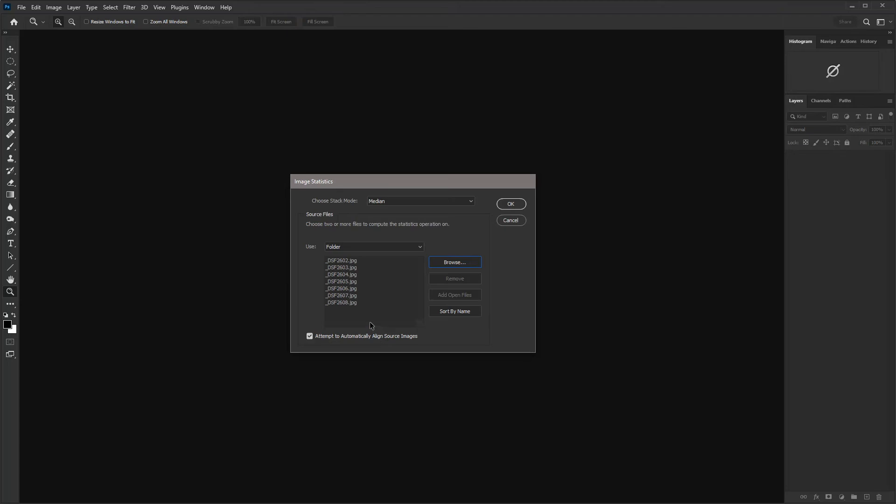
click(511, 206)
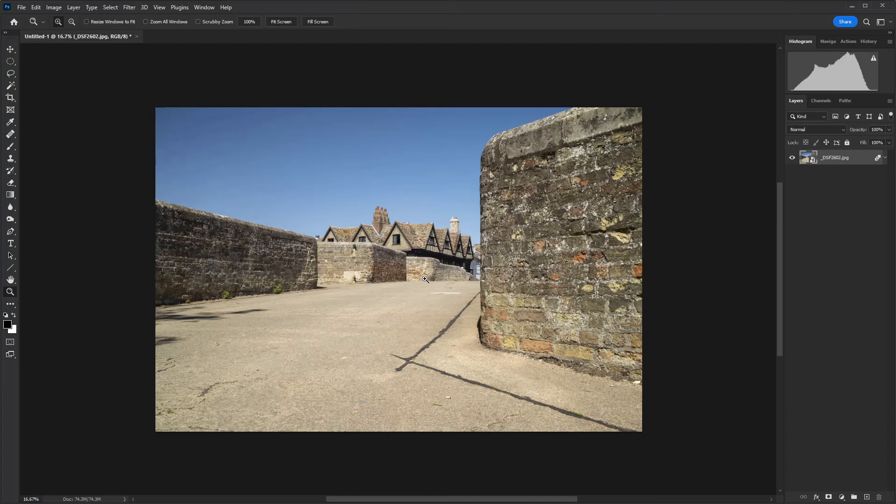
- Inspect the merged image up close for leftover traces of people along the distant low wall
click(465, 274)
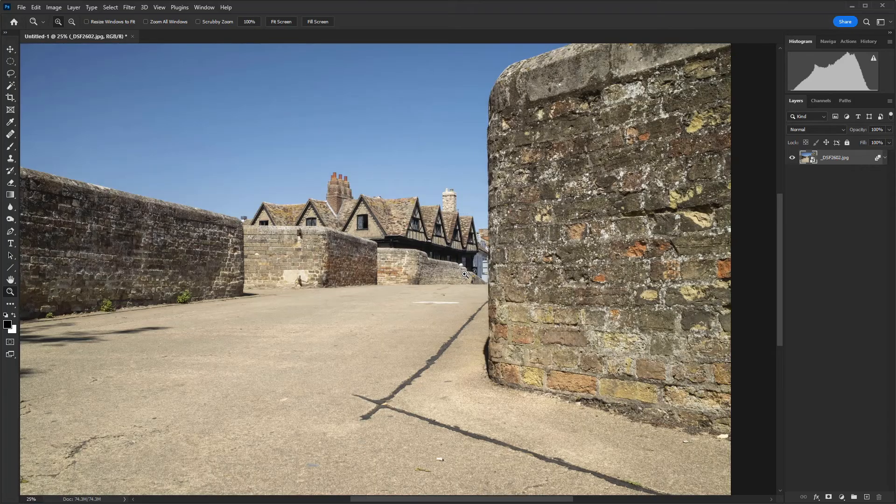
drag(465, 274, 394, 242)
click(462, 266)
key(alt)
alt+click(398, 232)
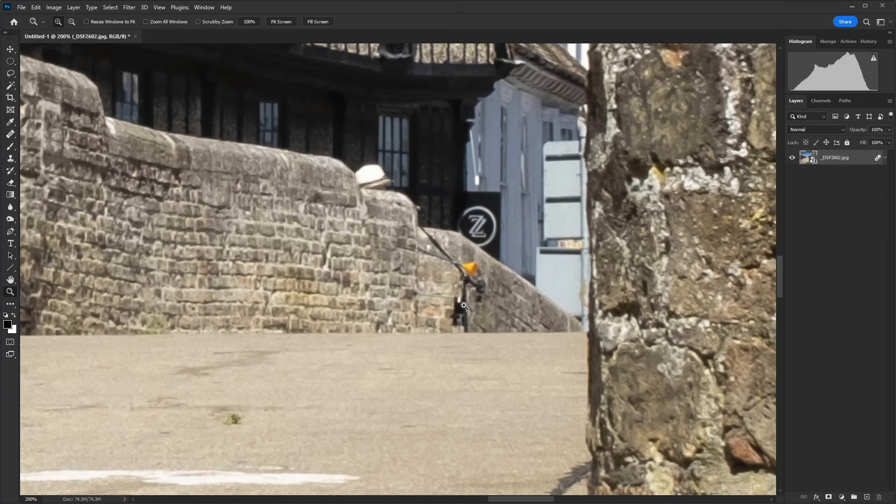
key(ctrl+0)
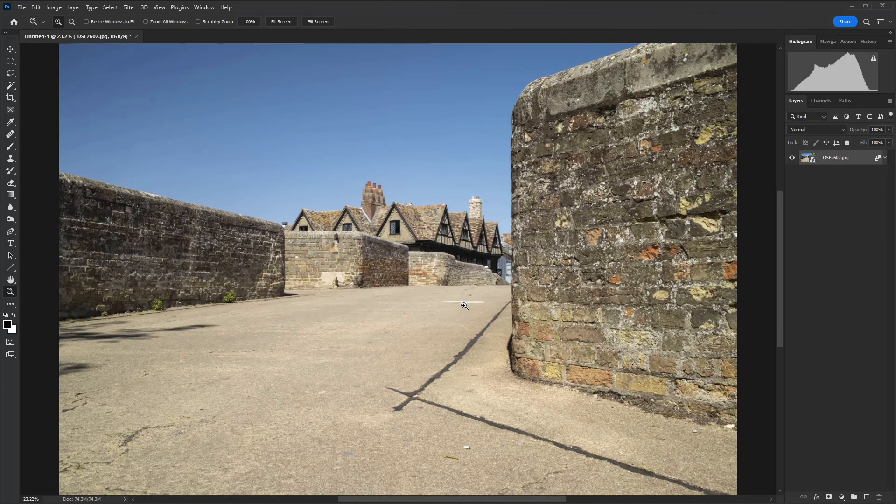